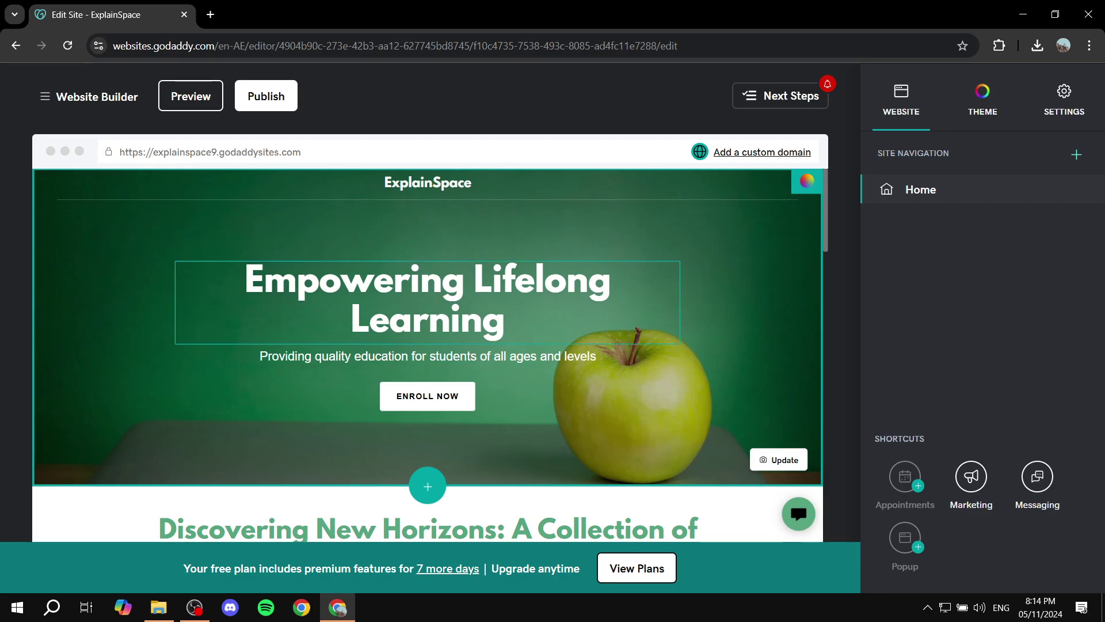
pyautogui.scroll(-4, 427, 354)
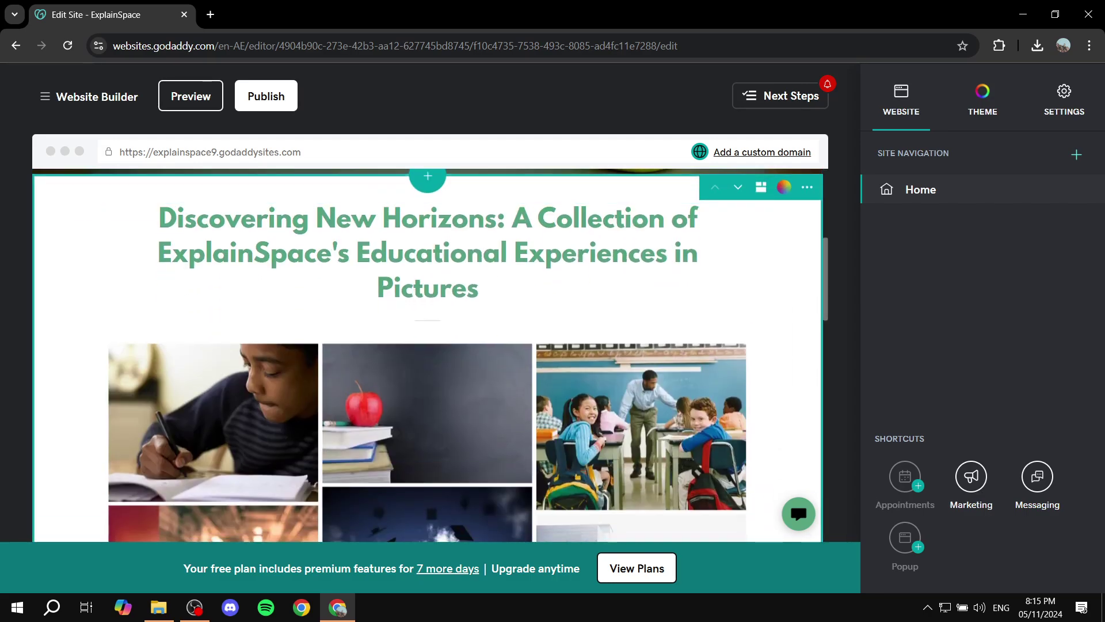
pyautogui.scroll(4, 427, 355)
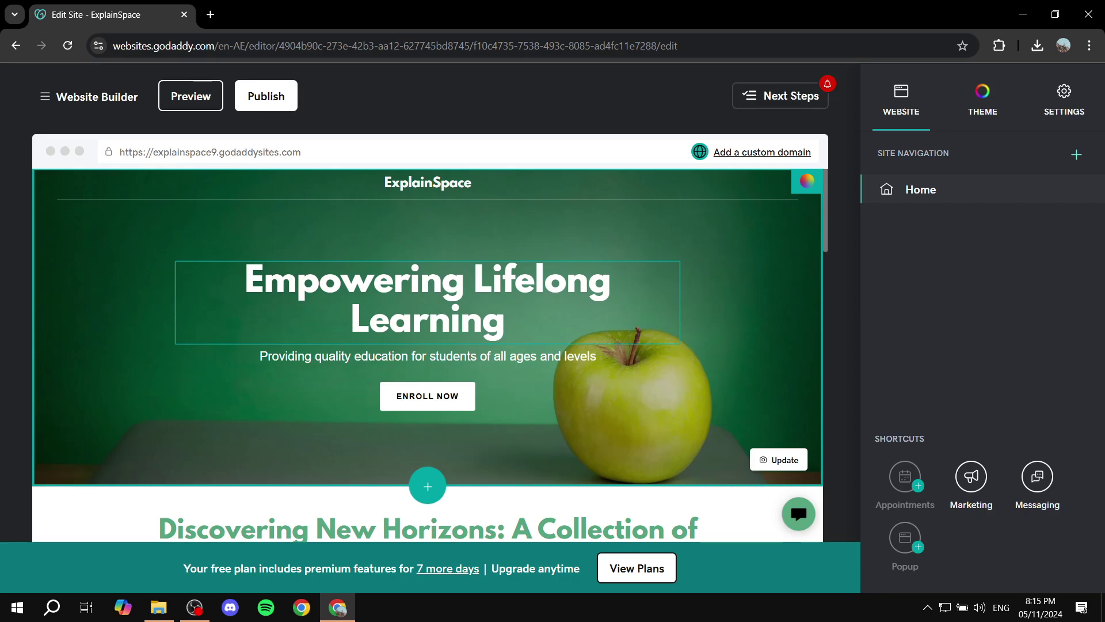
# Step: Select the hero heading text in the ExplainSpace preview, then leave editing mode
pyautogui.moveTo(504, 321); pyautogui.dragTo(245, 278)
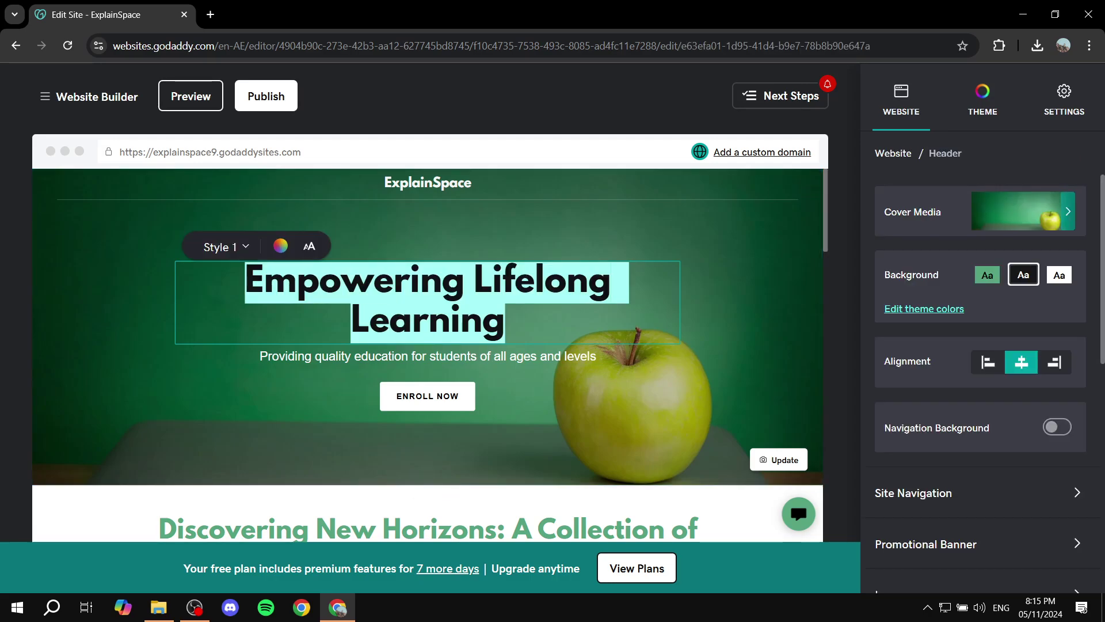
pyautogui.press('Escape')
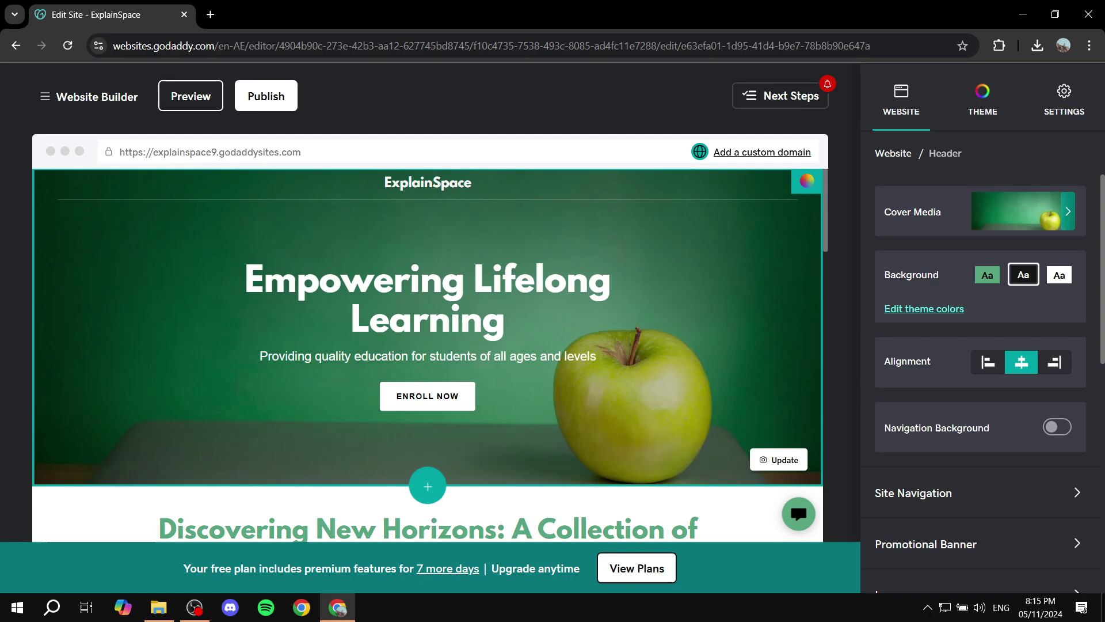
pyautogui.scroll(-3, 427, 355)
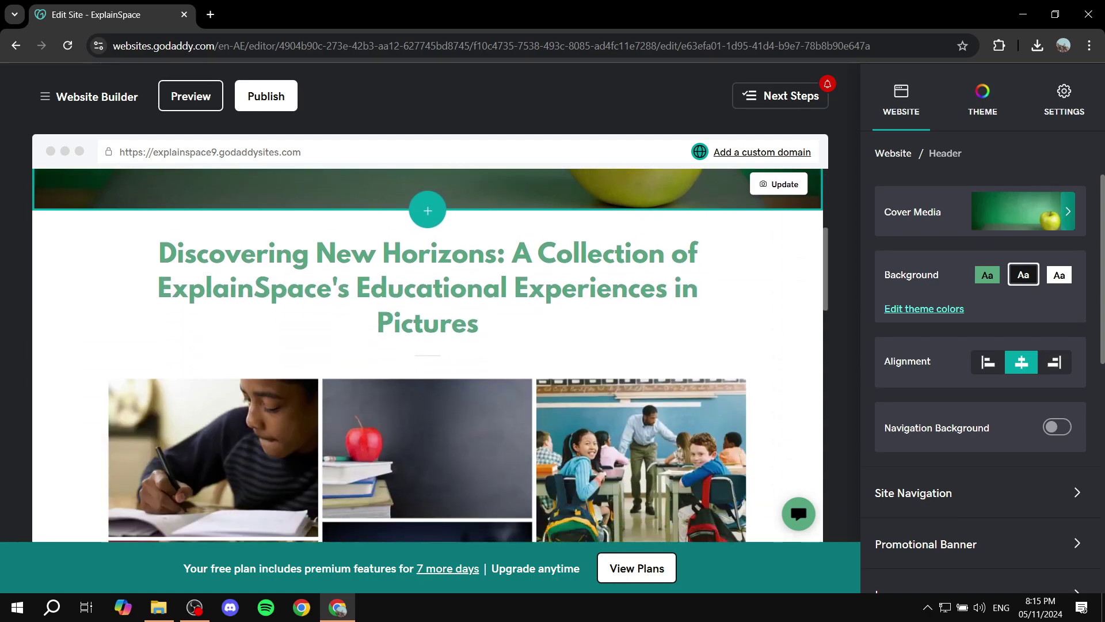
# Step: Check the site's Settings panel, then return to the GoDaddy account products page
pyautogui.click(1065, 99)
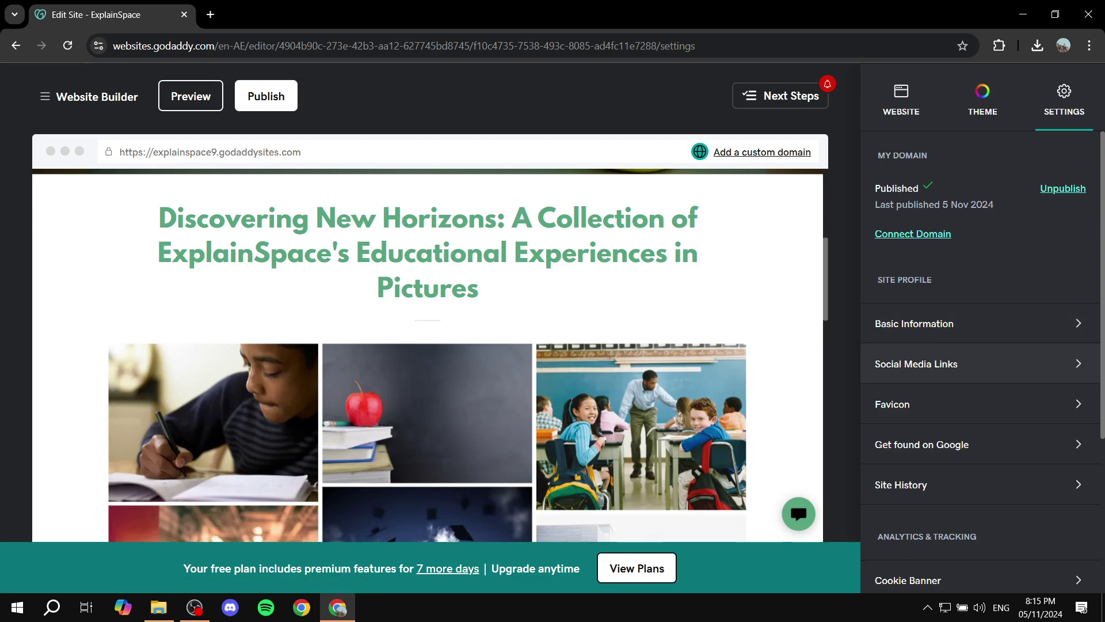
pyautogui.scroll(-3, 1078, 444)
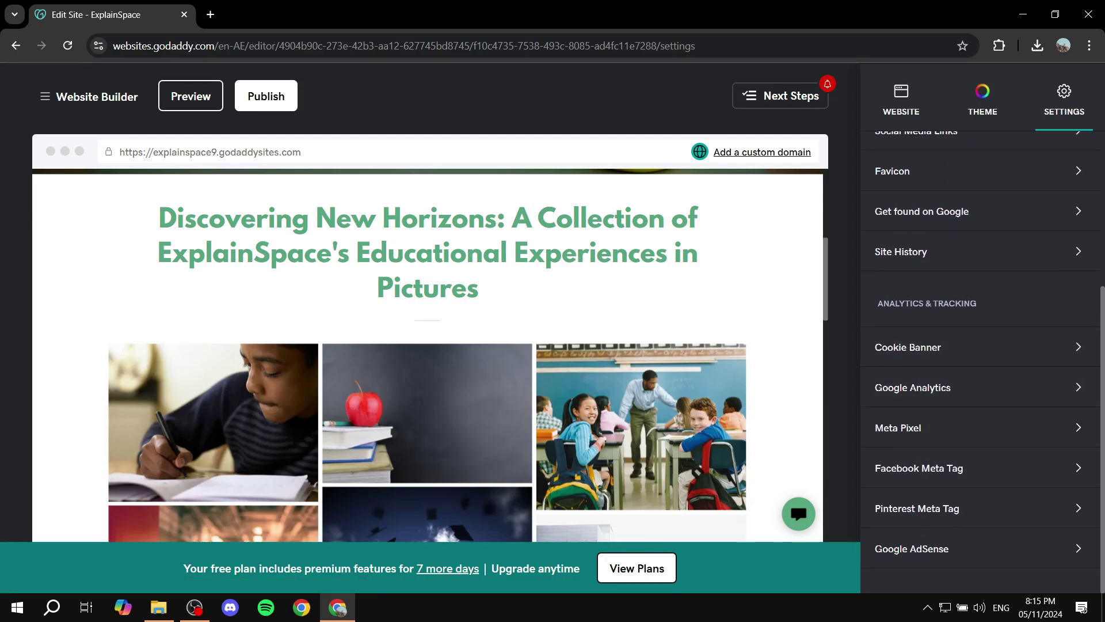
pyautogui.scroll(3, 1080, 348)
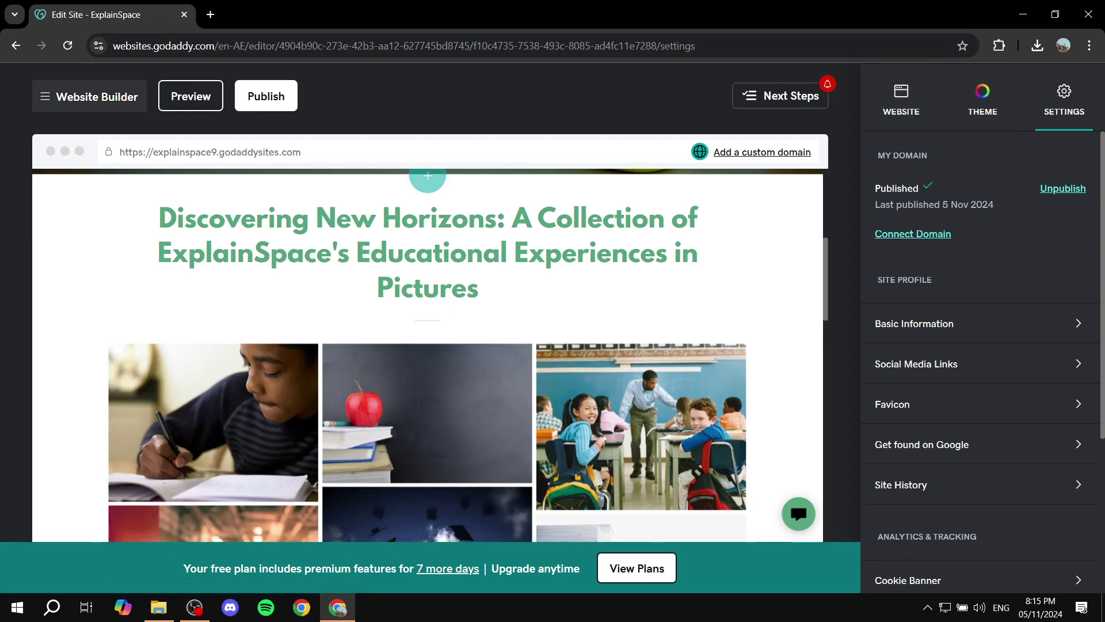
pyautogui.click(91, 96)
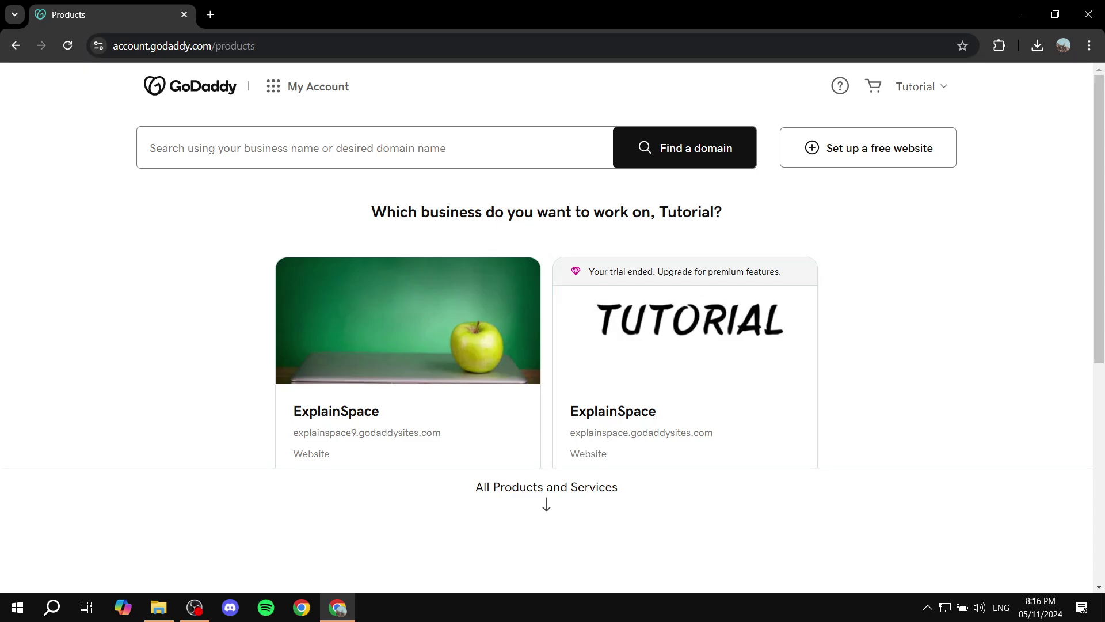
pyautogui.scroll(-5, 554, 329)
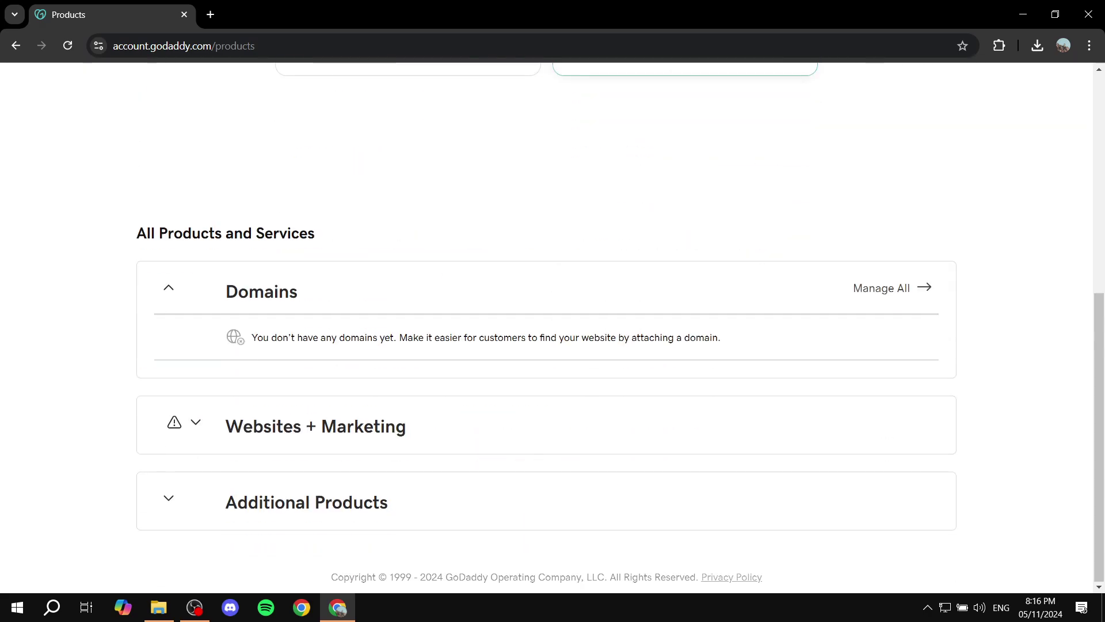
pyautogui.scroll(5, 553, 328)
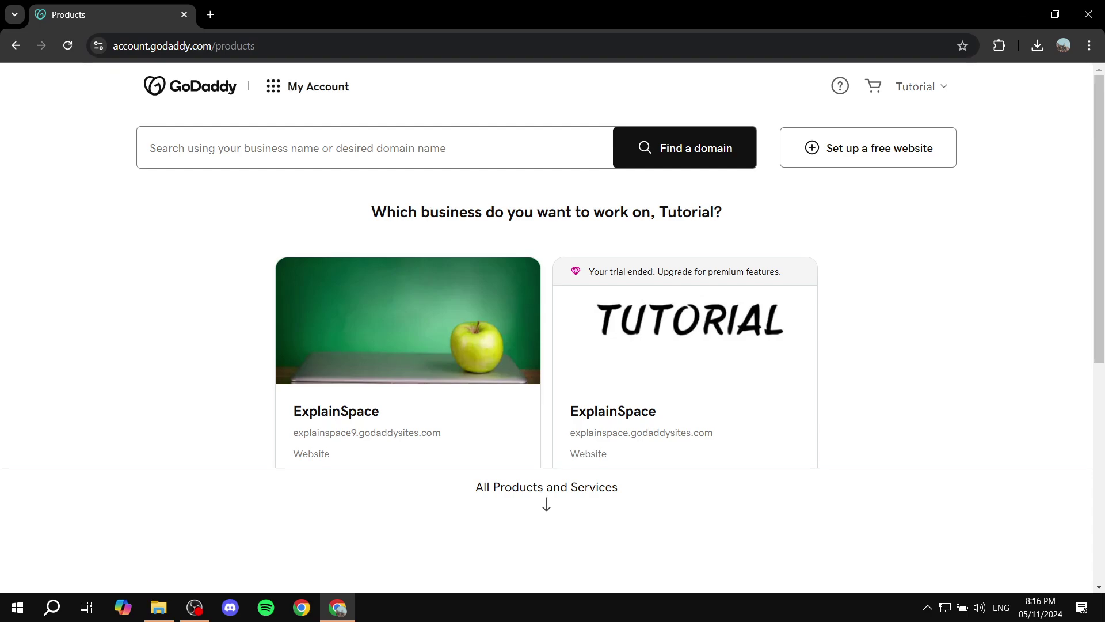
# Step: Show the My Account quick links on the products page
pyautogui.click(308, 87)
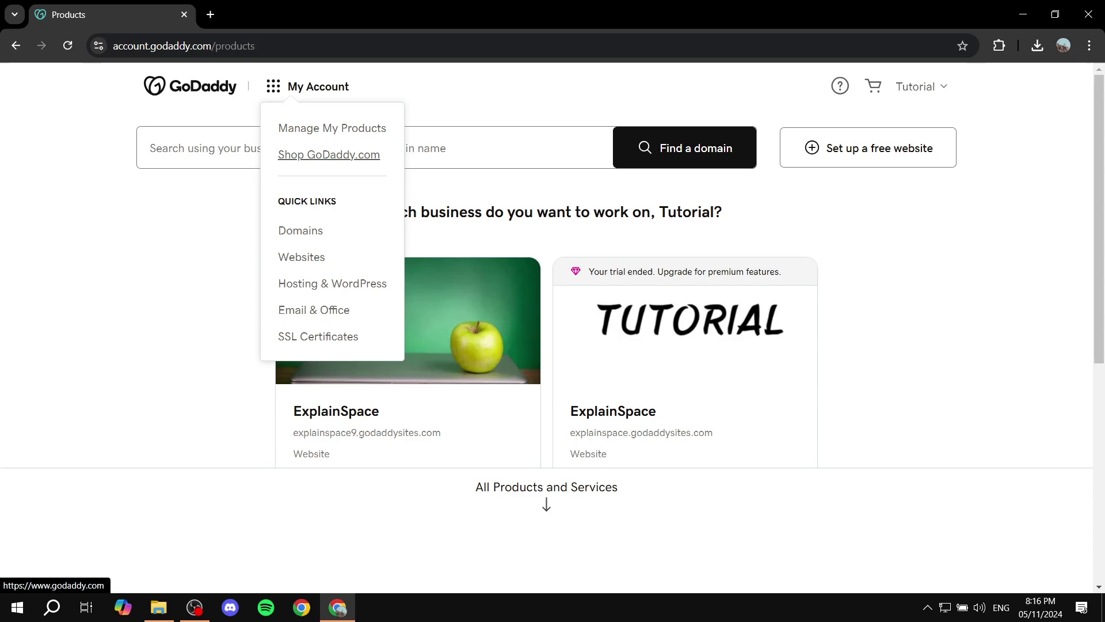
# Step: Go to the Shop GoDaddy.com homepage and view the Tutorial account menu
pyautogui.click(328, 155)
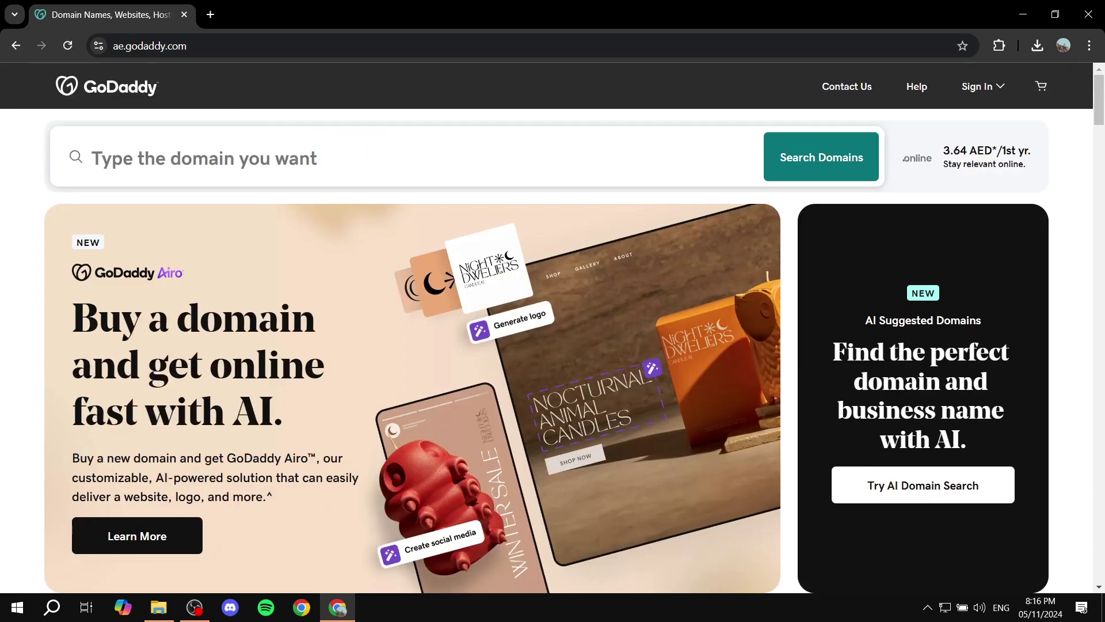
pyautogui.click(982, 86)
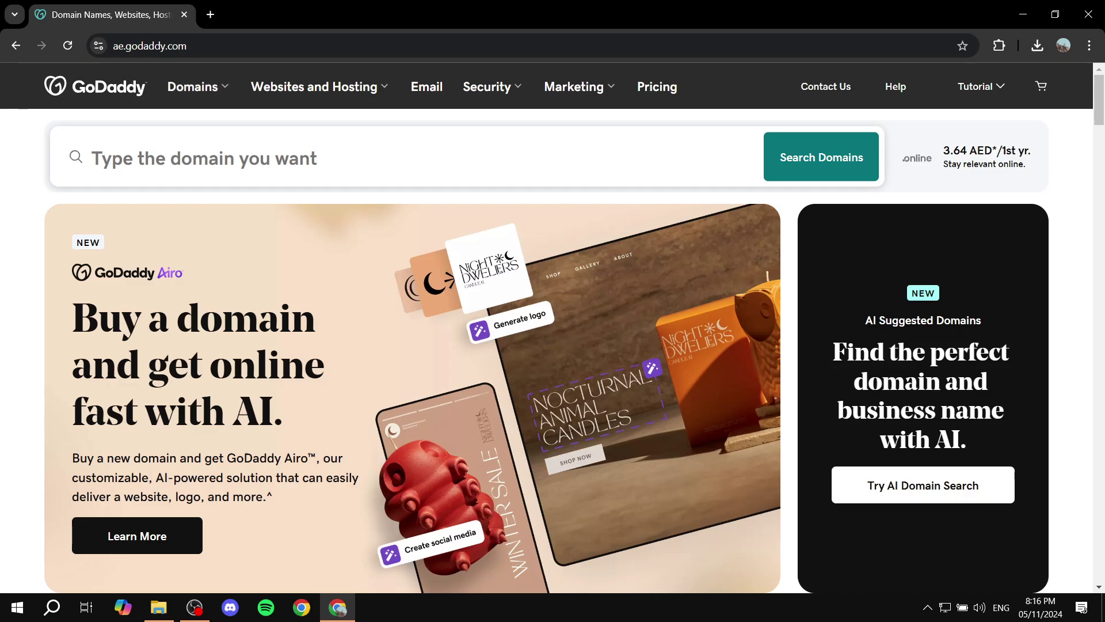
pyautogui.scroll(-5, 553, 346)
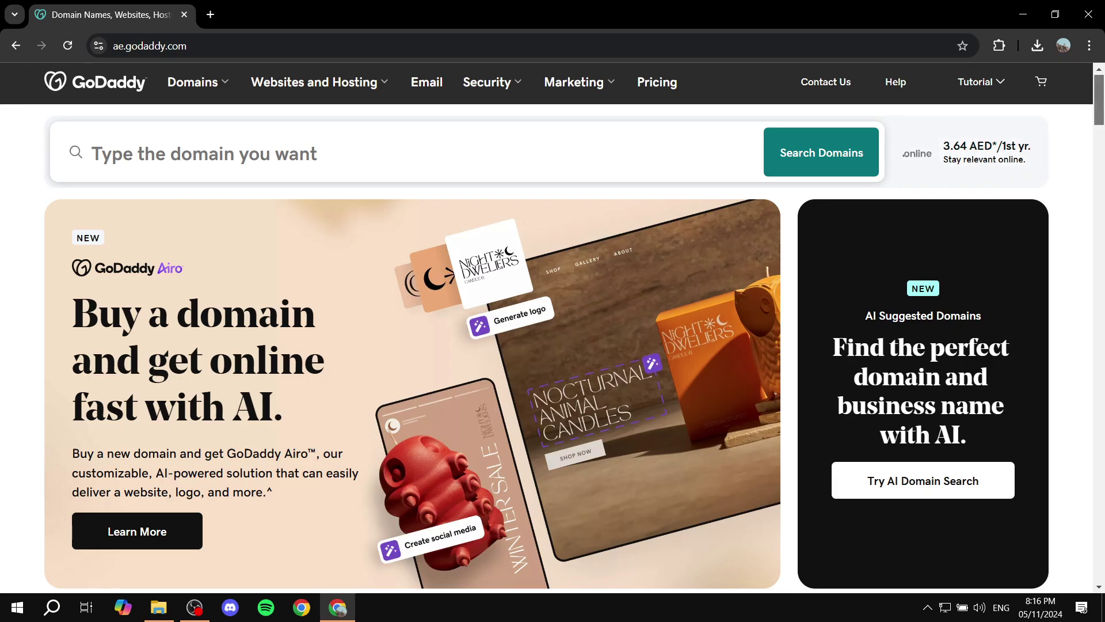
pyautogui.scroll(-5, 554, 346)
pyautogui.scroll(-5, 553, 345)
pyautogui.scroll(-5, 552, 346)
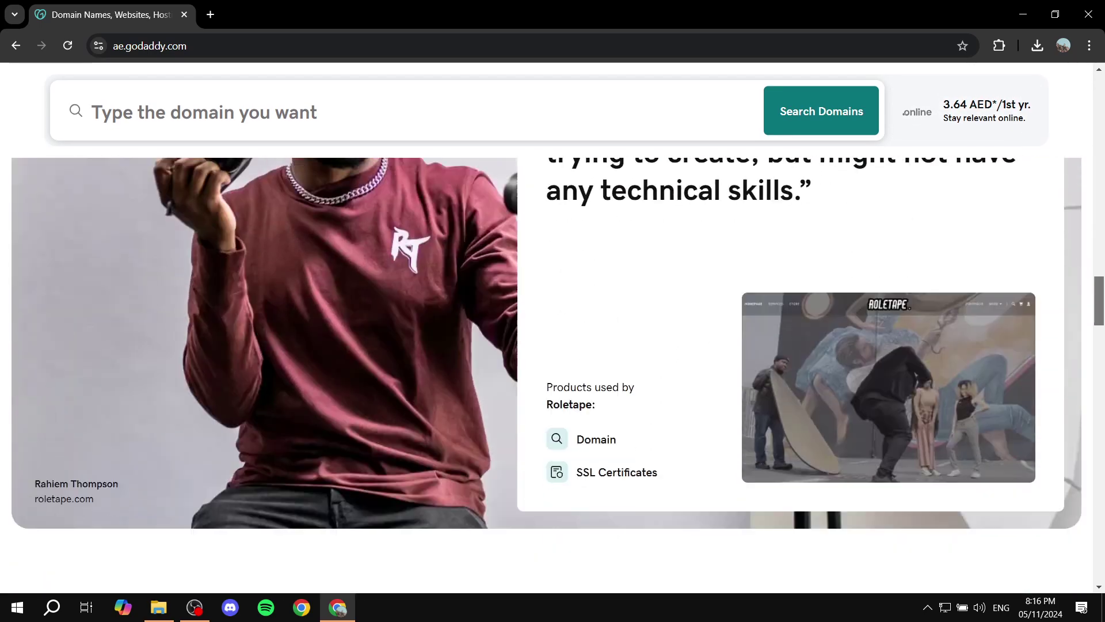
pyautogui.scroll(-5, 553, 346)
pyautogui.scroll(-10, 553, 346)
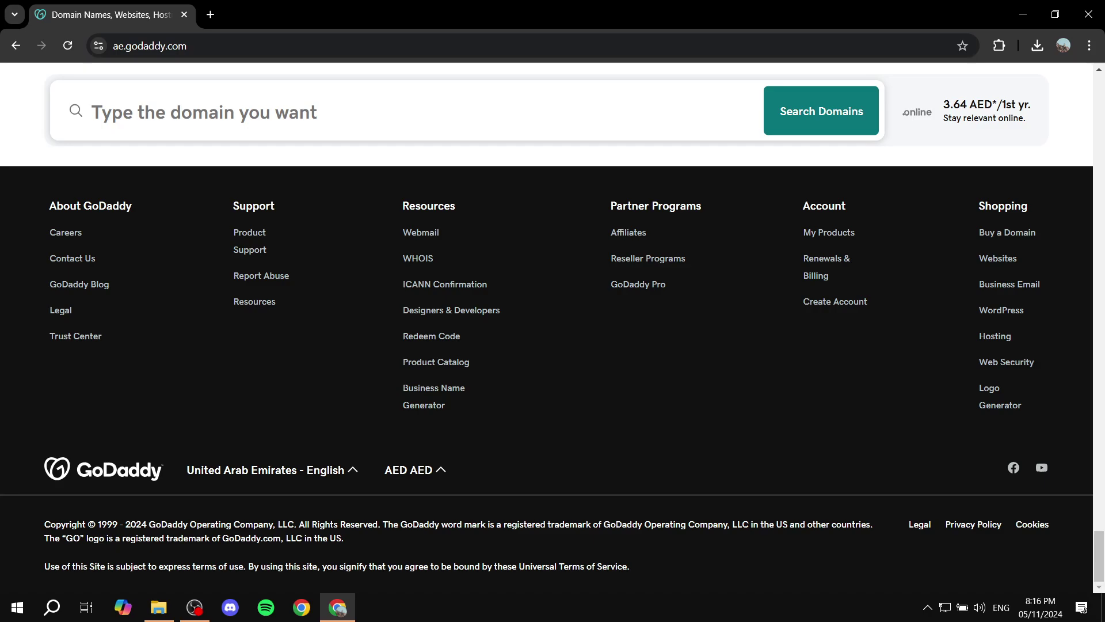
pyautogui.click(415, 469)
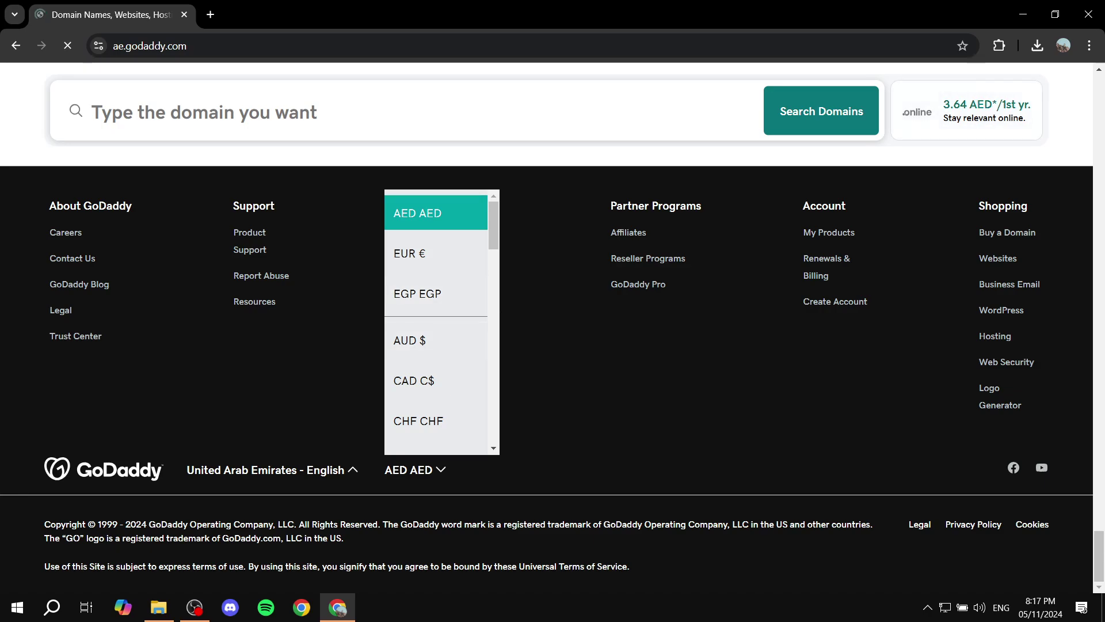
pyautogui.click(415, 254)
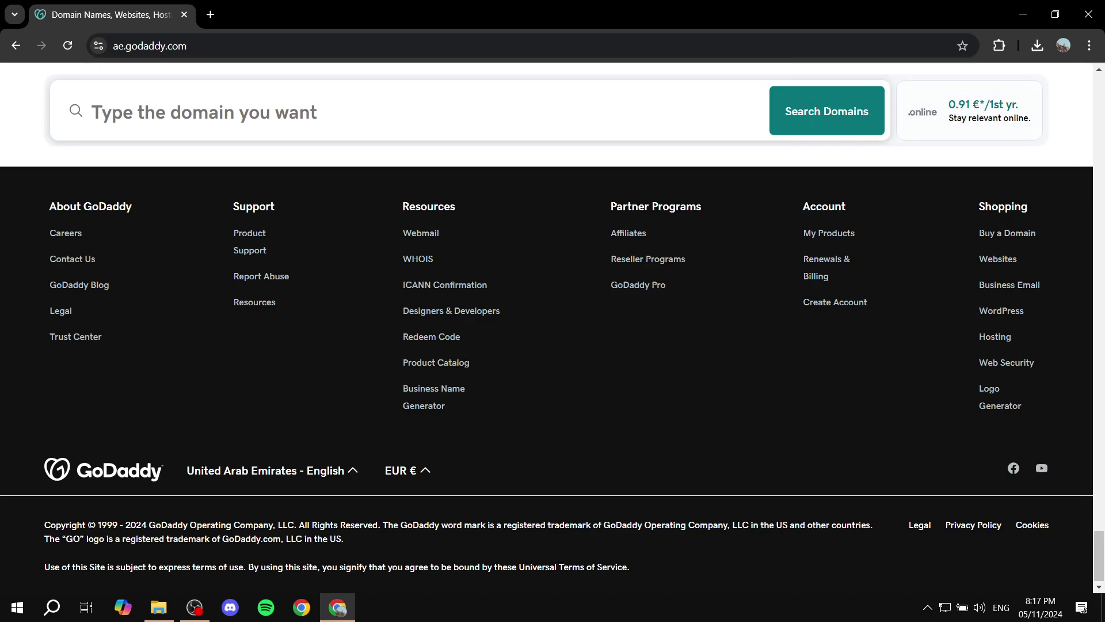
pyautogui.click(406, 469)
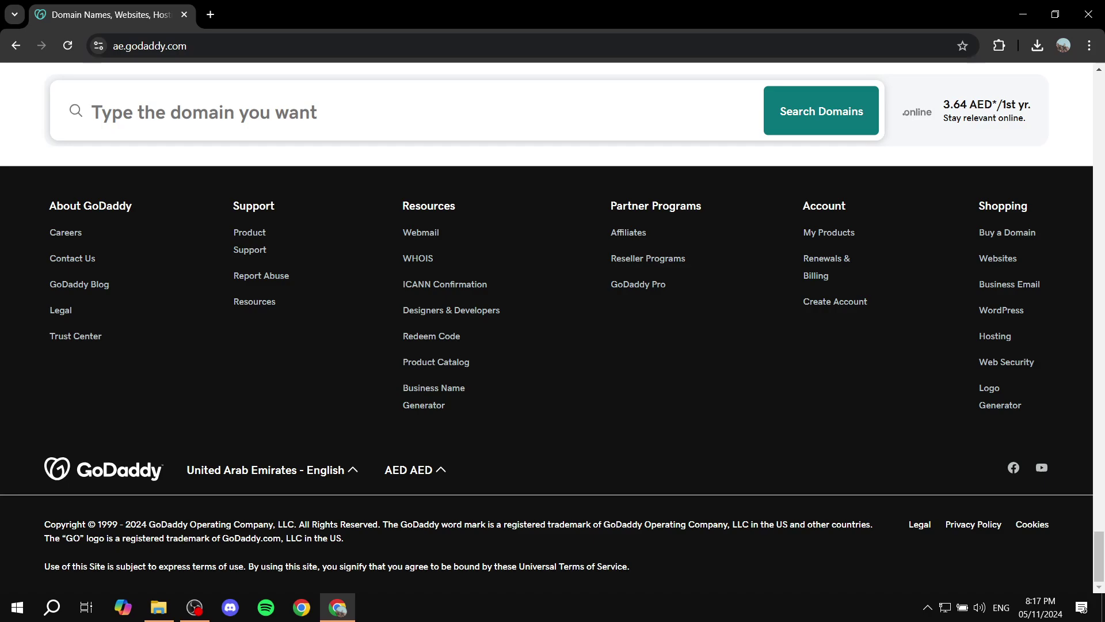
# Step: Switch the footer region to United Arab Emirates - Arabic and dismiss the Google Translate offer
pyautogui.click(265, 470)
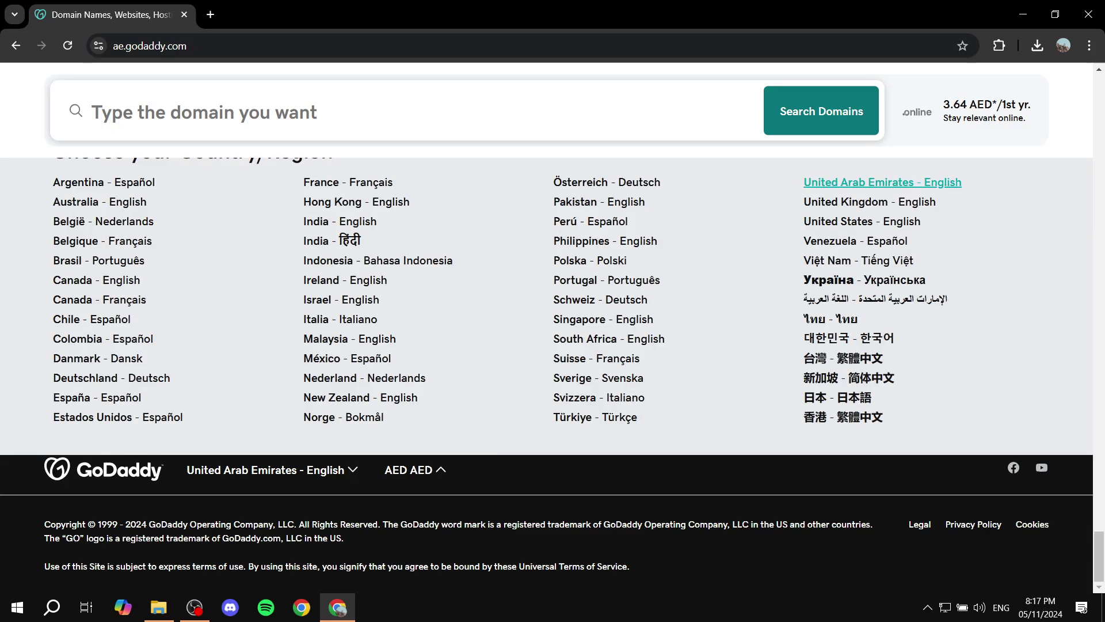
pyautogui.scroll(1, 554, 370)
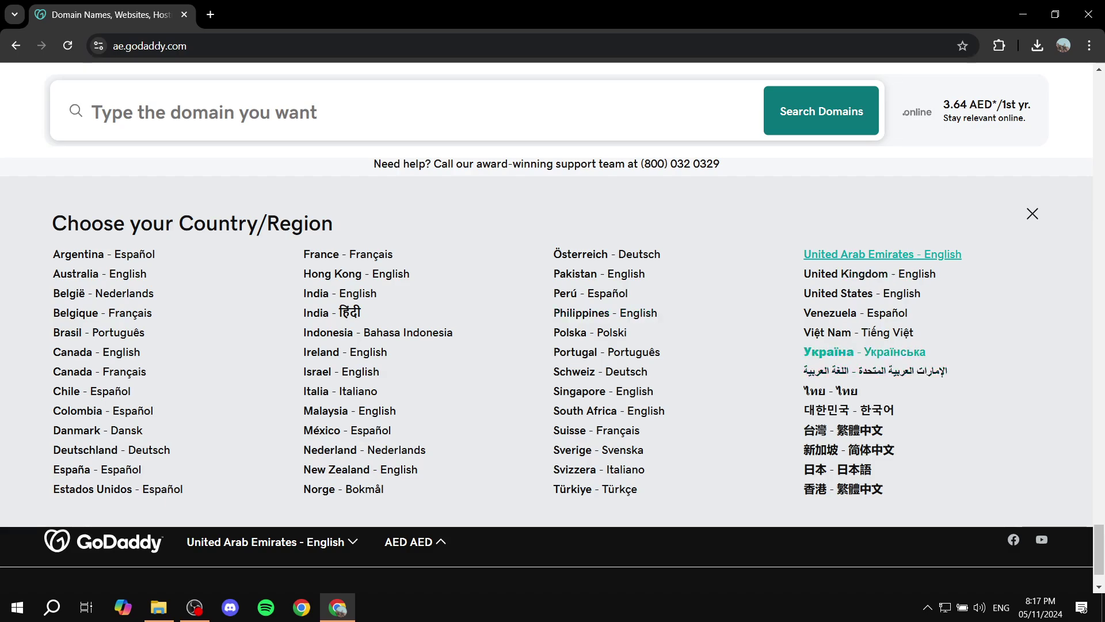
pyautogui.click(875, 371)
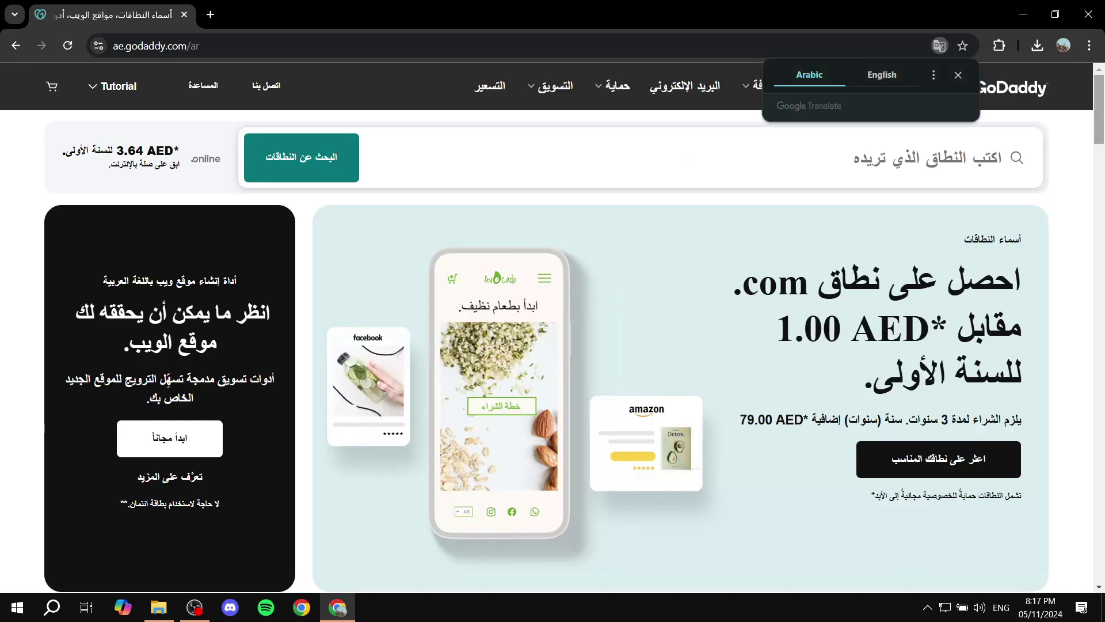
pyautogui.click(957, 75)
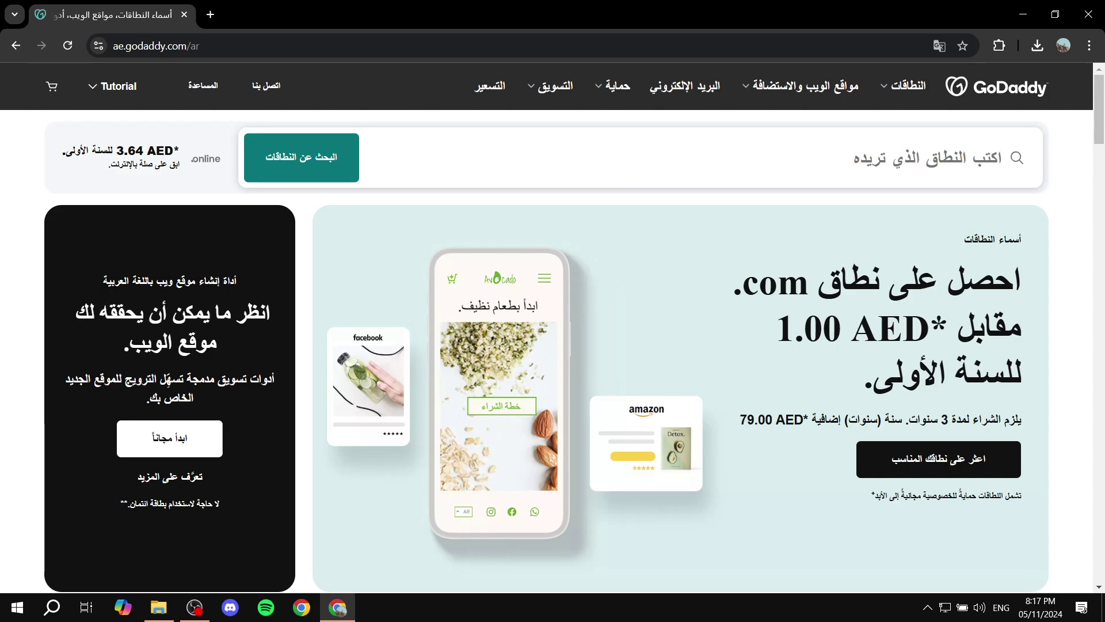
pyautogui.scroll(-10, 553, 345)
pyautogui.scroll(-10, 553, 346)
pyautogui.scroll(-5, 553, 346)
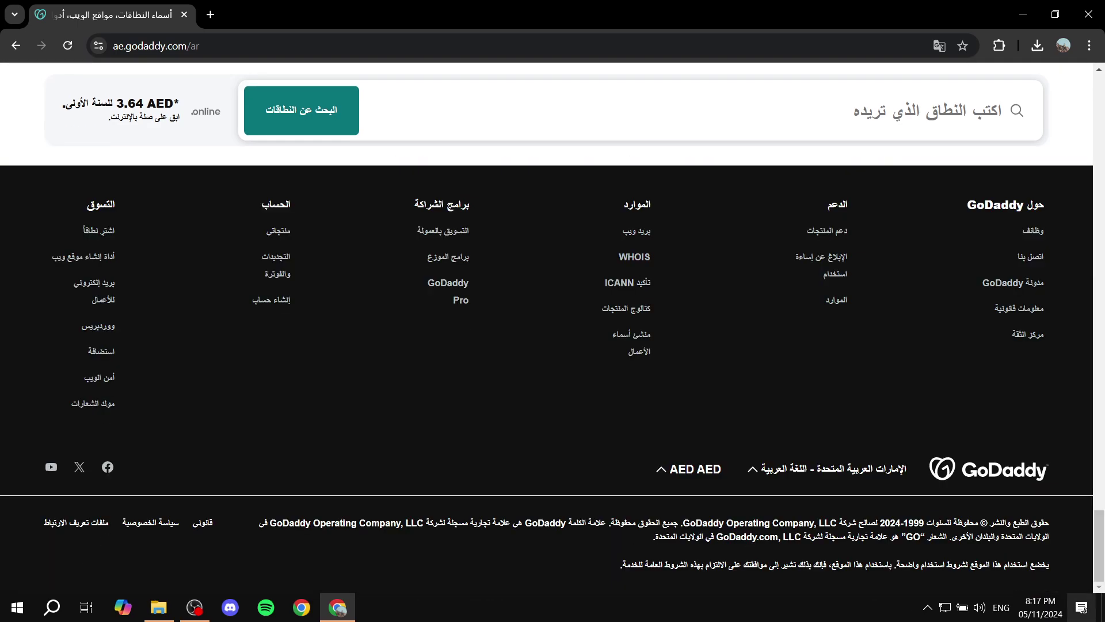
# Step: Choose United Arab Emirates - English from the footer region selector
pyautogui.click(830, 469)
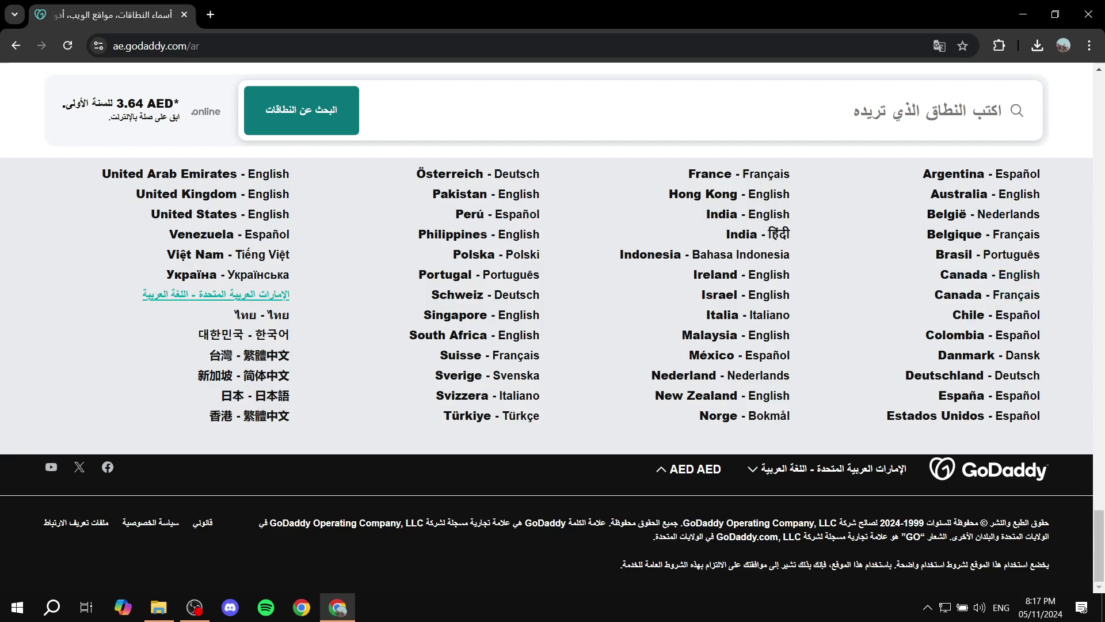
pyautogui.click(196, 173)
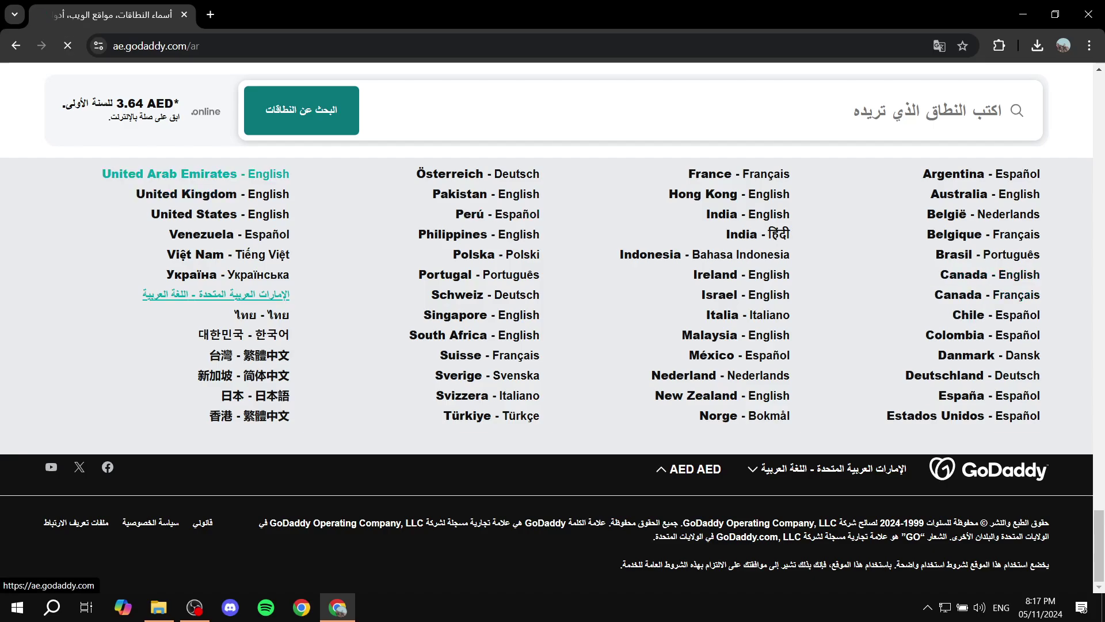